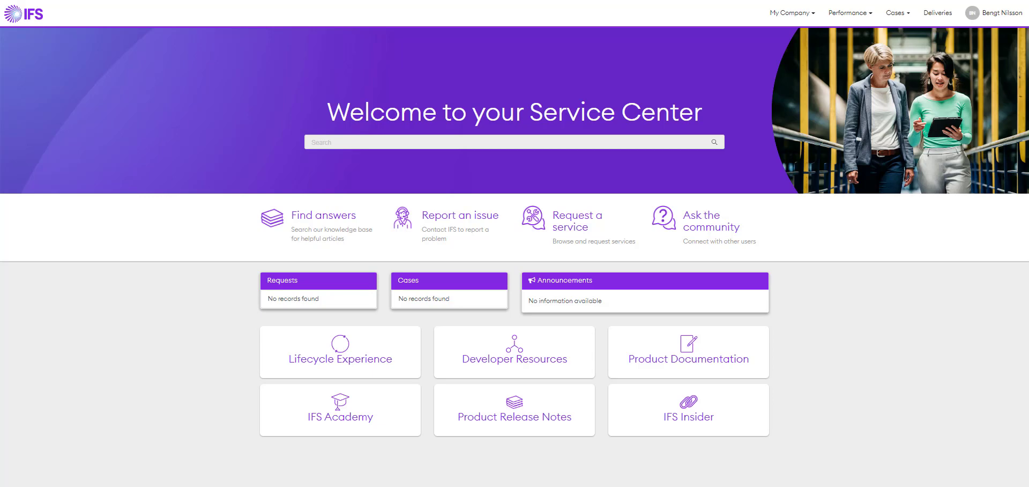
# - Start a Report an issue form with nature 'A service is down' and enter the contact phone number
pyautogui.click(463, 215)
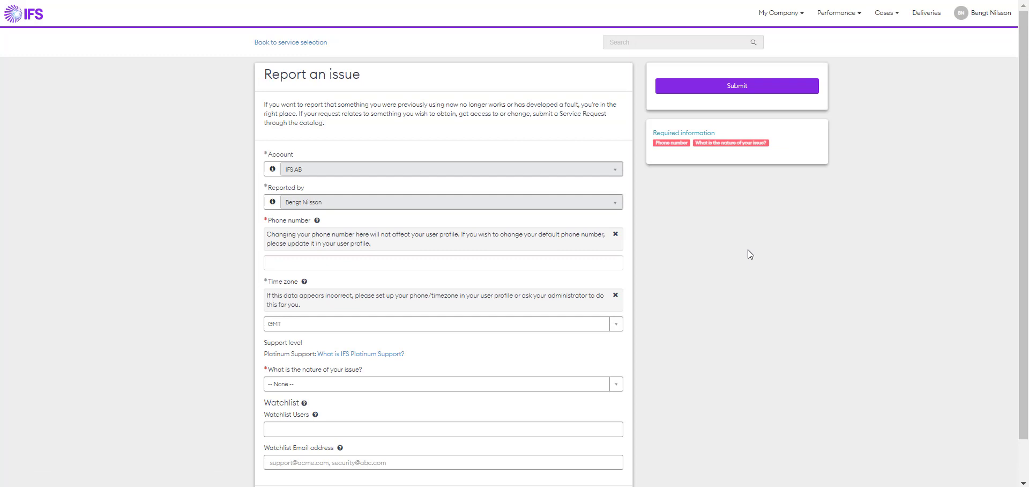
pyautogui.scroll(-1, 751, 254)
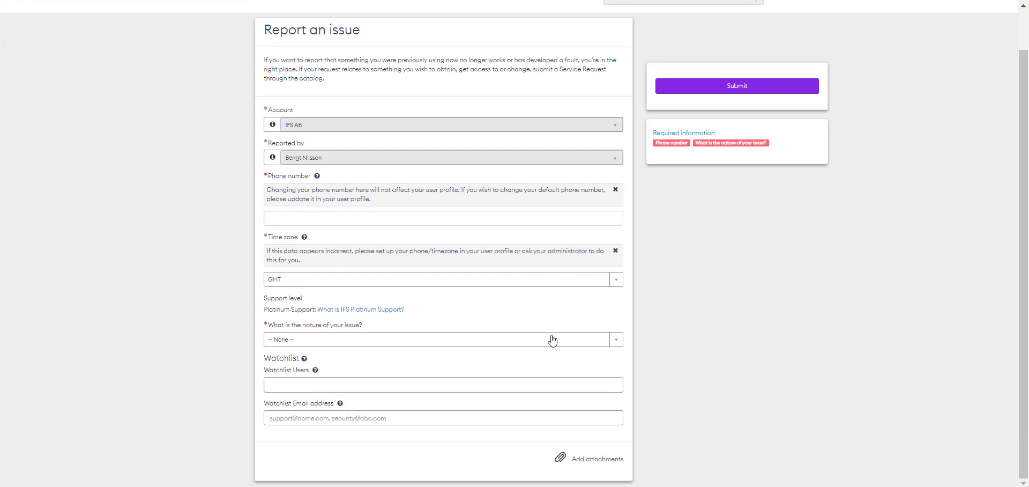
pyautogui.click(552, 339)
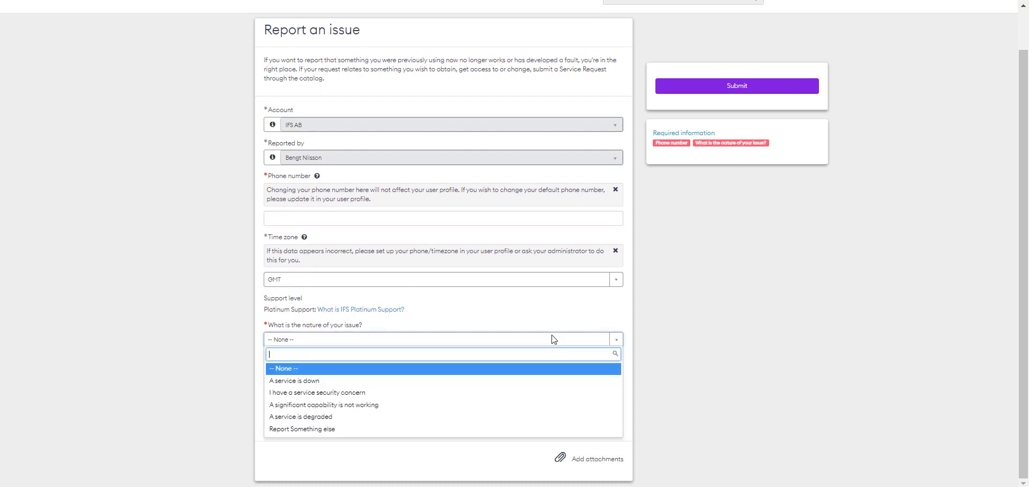
pyautogui.click(553, 381)
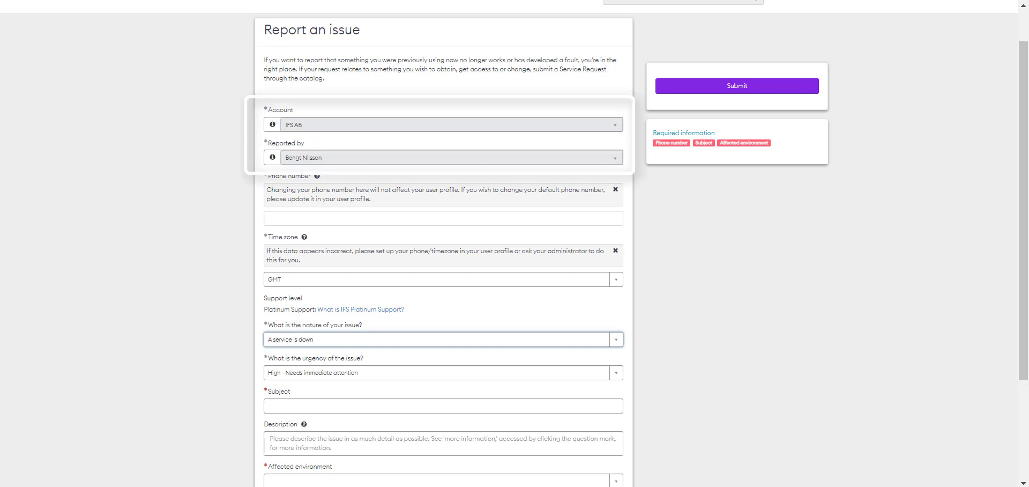
pyautogui.click(350, 216)
pyautogui.write('800 800 8000')
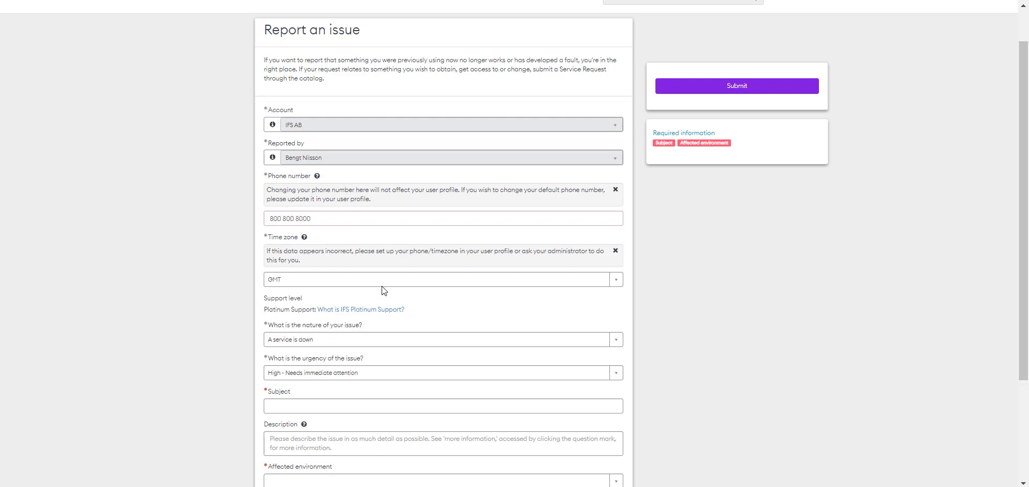
# - Keep urgency at High and enter subject 'IFS is down' with description 'Can't access IFS'
pyautogui.scroll(-3, 418, 295)
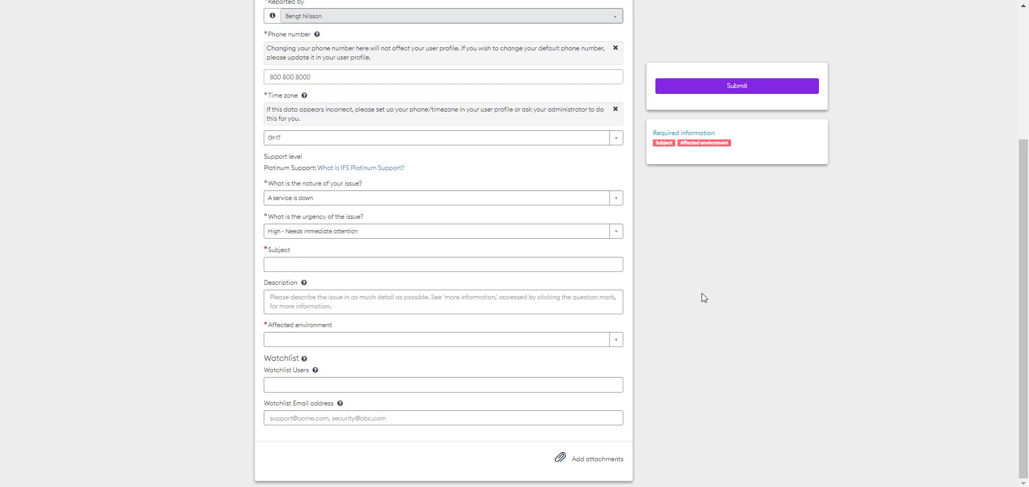
pyautogui.click(619, 232)
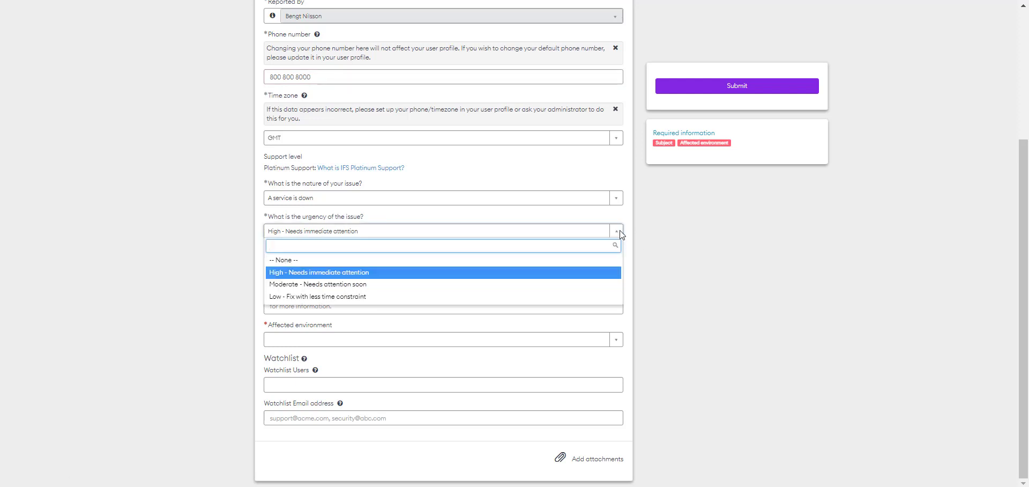
pyautogui.click(620, 233)
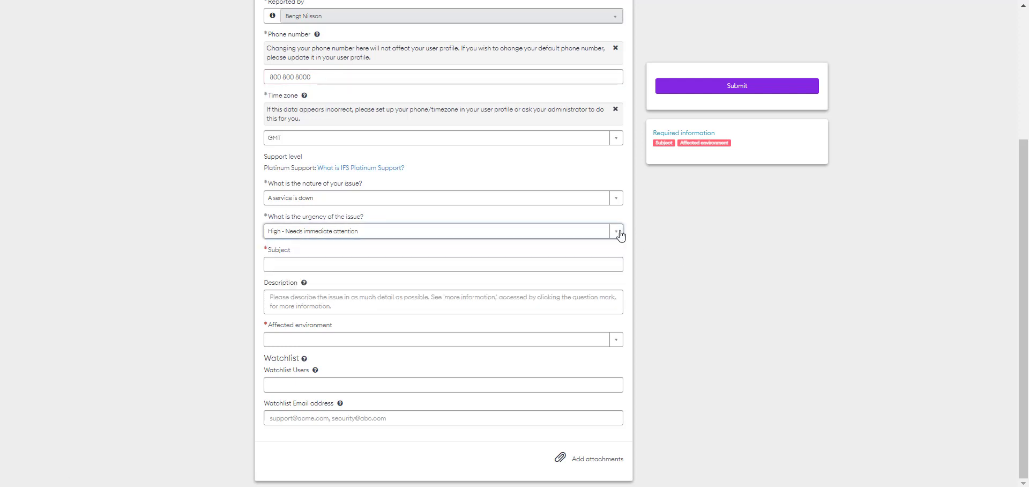
pyautogui.click(591, 261)
pyautogui.write('IFS is down')
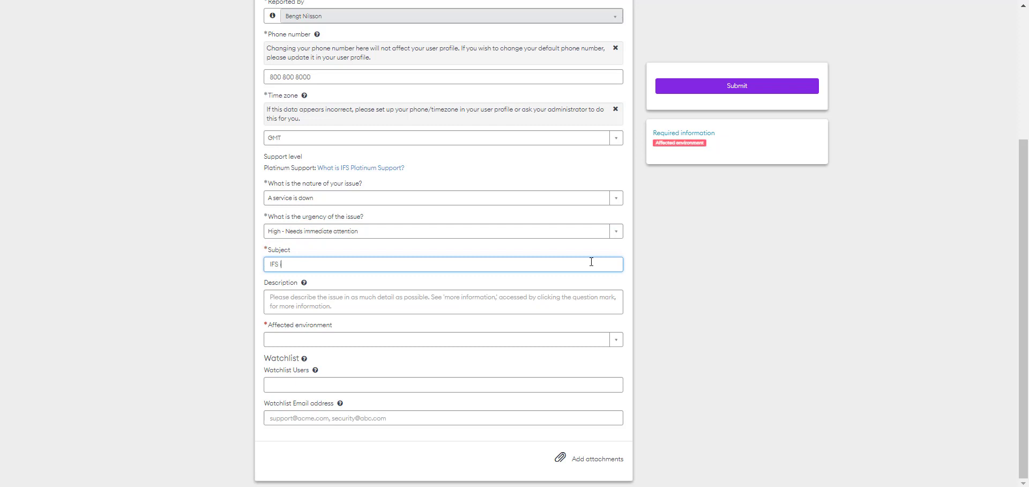
pyautogui.press('Tab')
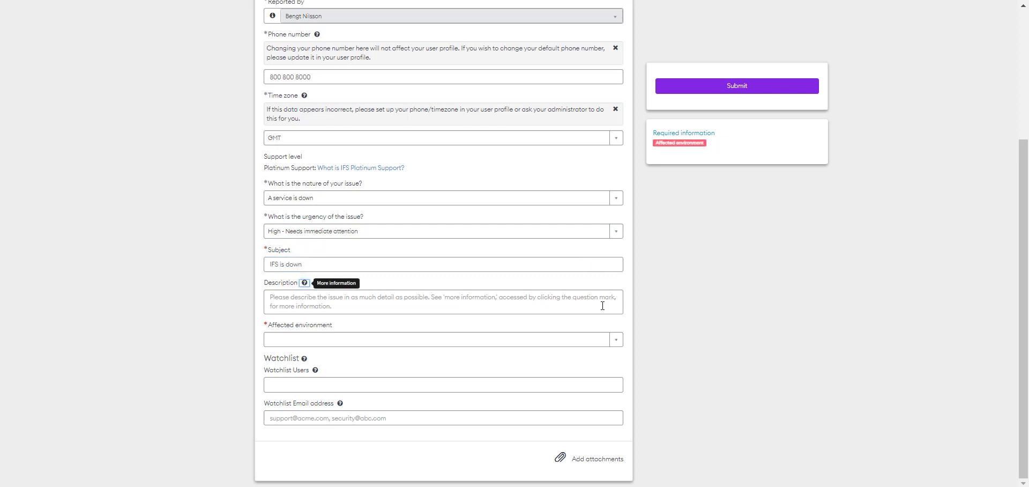
pyautogui.click(536, 310)
pyautogui.write("Can't acce")
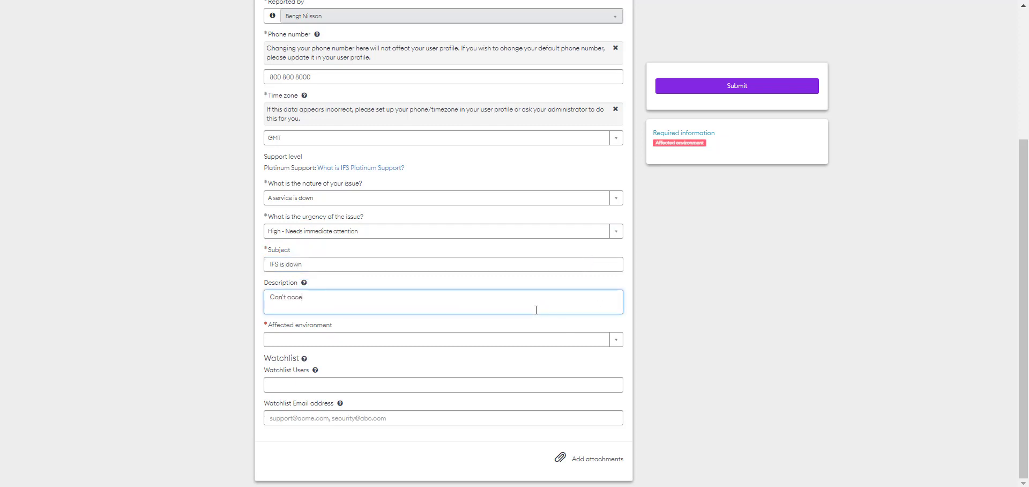
pyautogui.write('ss IFS')
# - Set the affected environment to IBIZ-APP10-ACC and submit the case
pyautogui.click(611, 340)
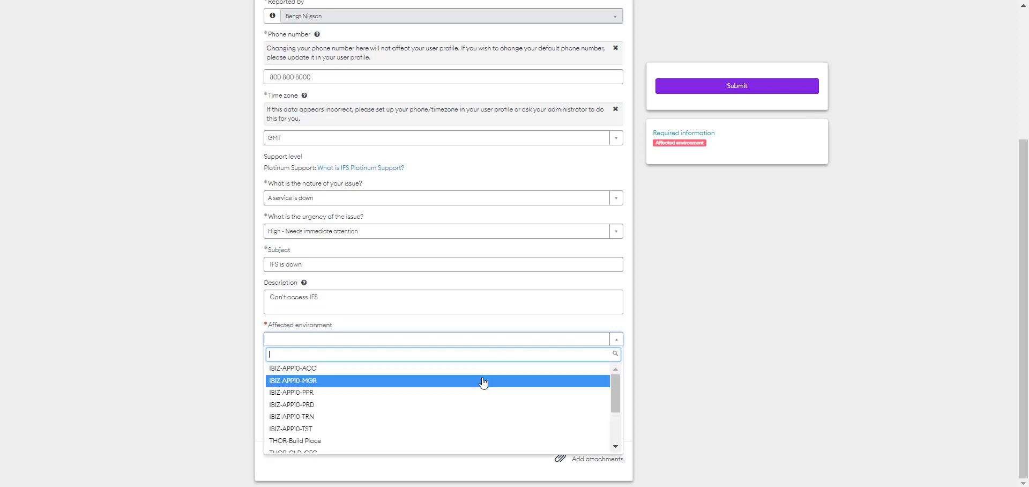
pyautogui.click(483, 379)
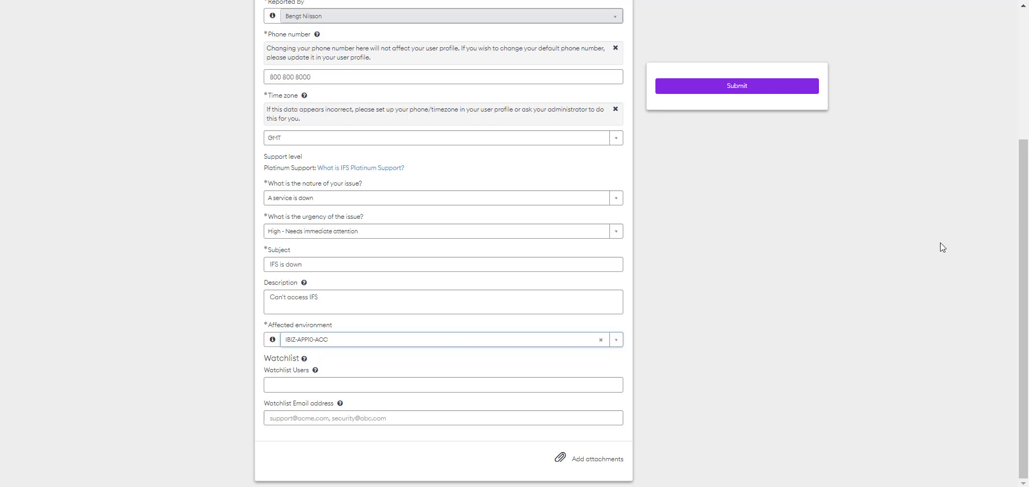
pyautogui.click(742, 88)
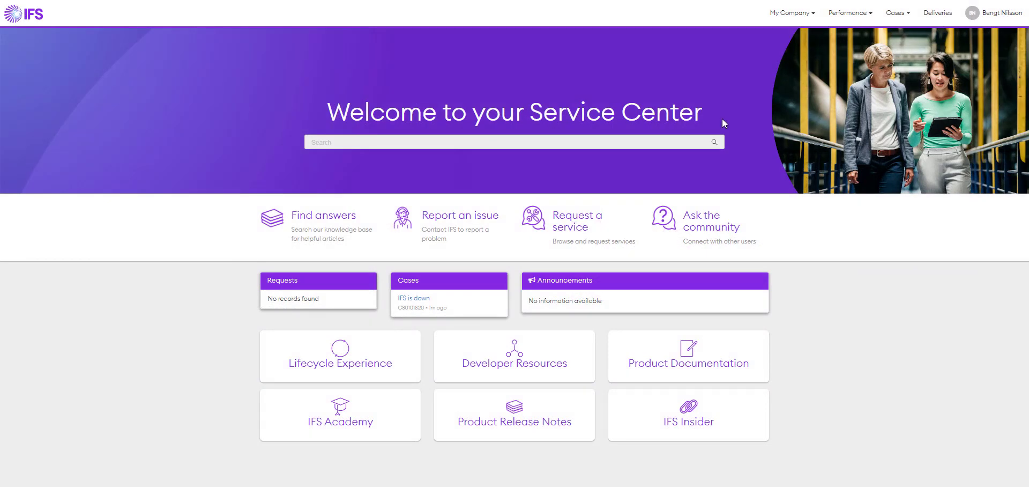
pyautogui.click(444, 218)
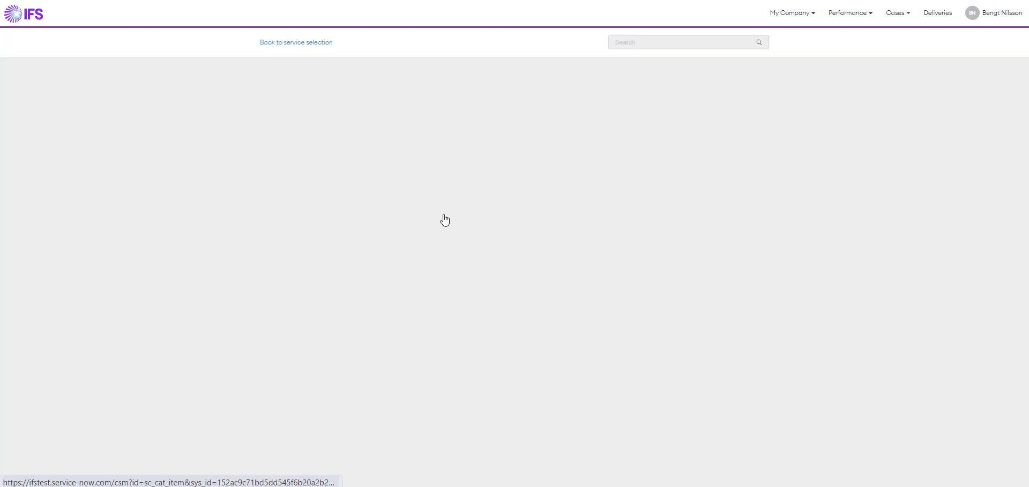
pyautogui.scroll(-1, 457, 225)
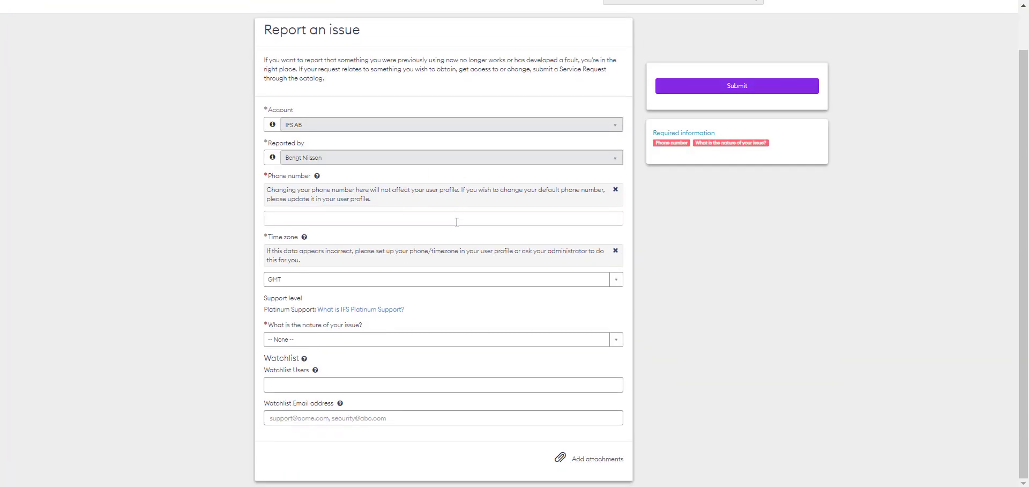
pyautogui.click(472, 340)
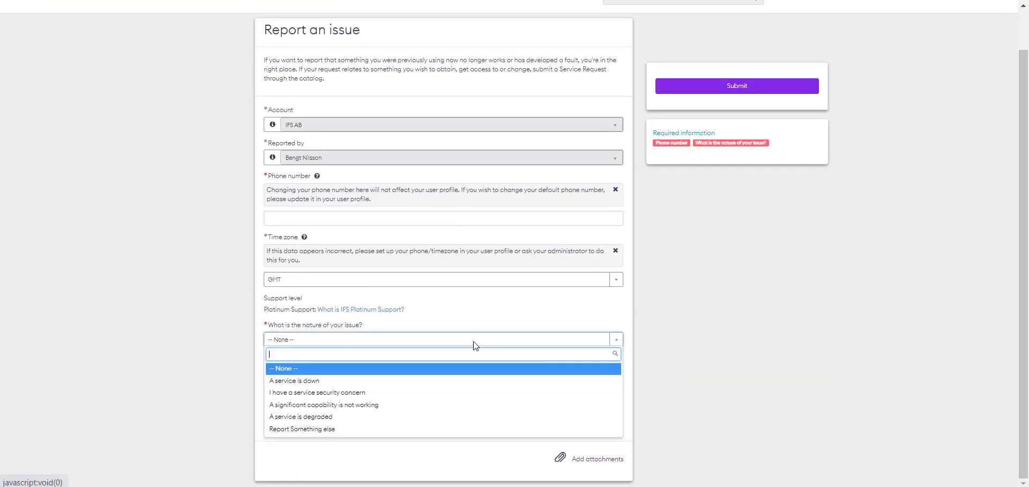
pyautogui.click(432, 395)
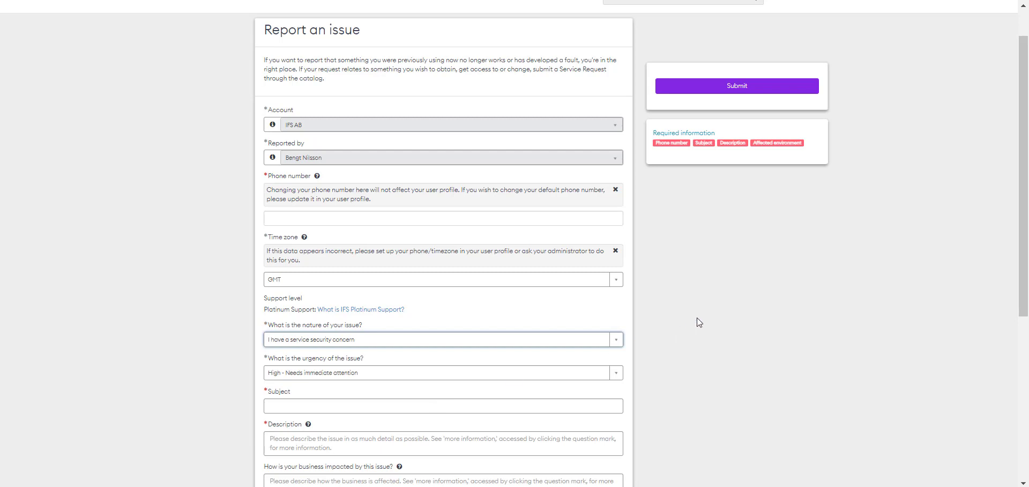
pyautogui.scroll(-3, 698, 319)
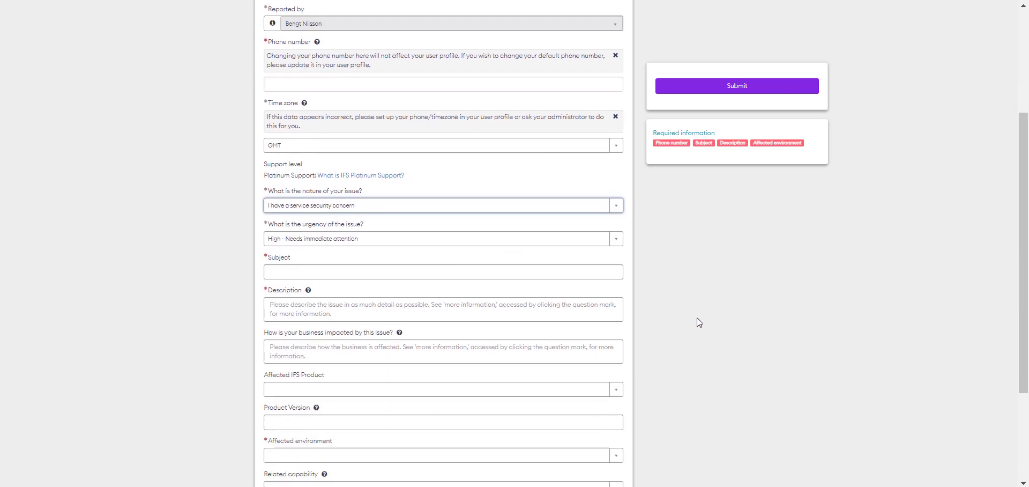
pyautogui.click(619, 241)
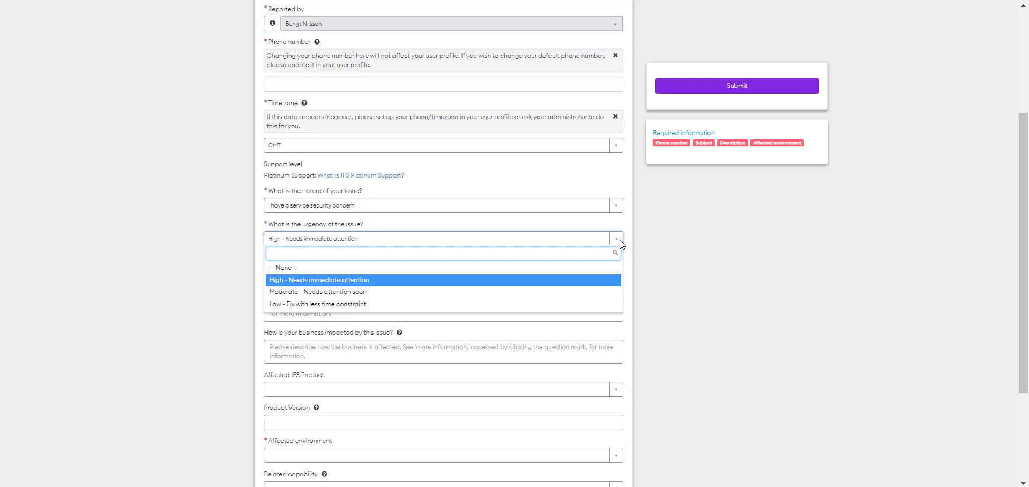
pyautogui.click(620, 244)
pyautogui.scroll(-3, 716, 278)
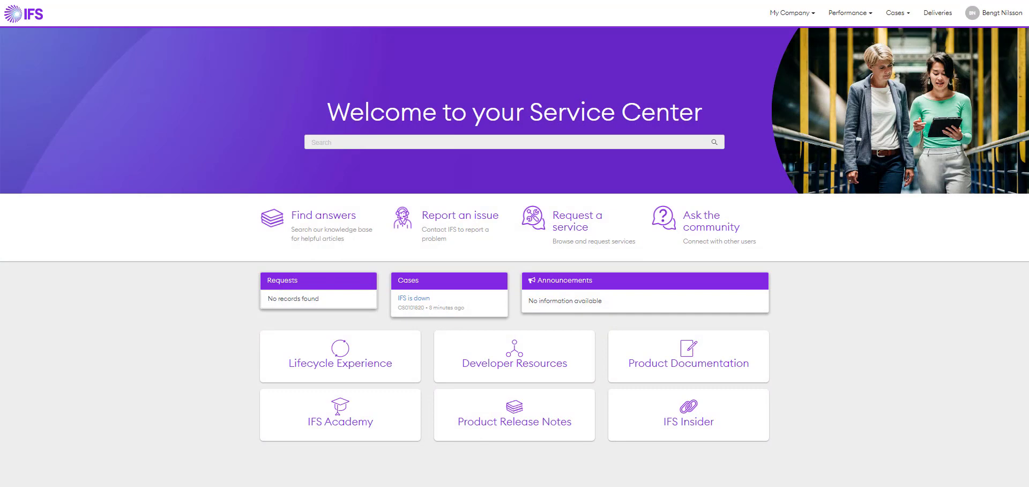
# - Start a new issue form with nature 'significant capability not working' and enter the contact phone number
pyautogui.click(450, 229)
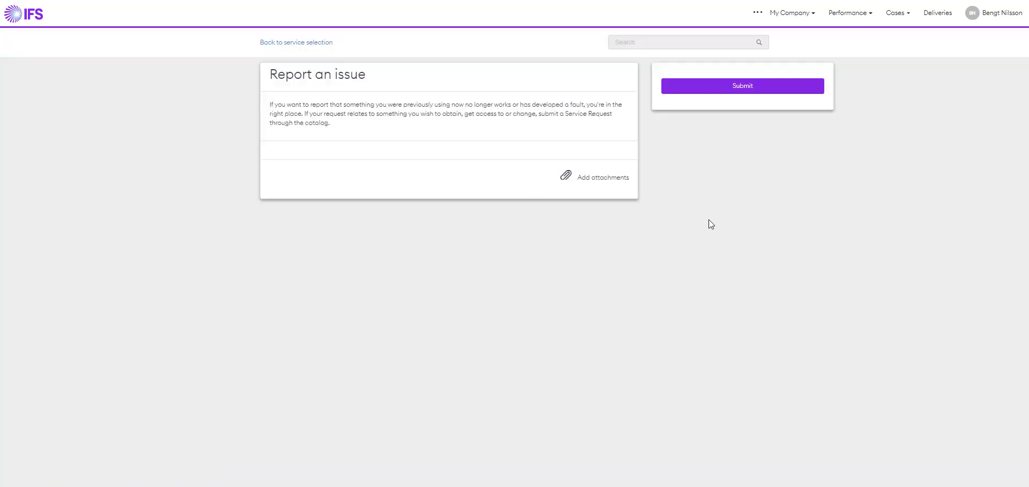
pyautogui.scroll(-2, 721, 224)
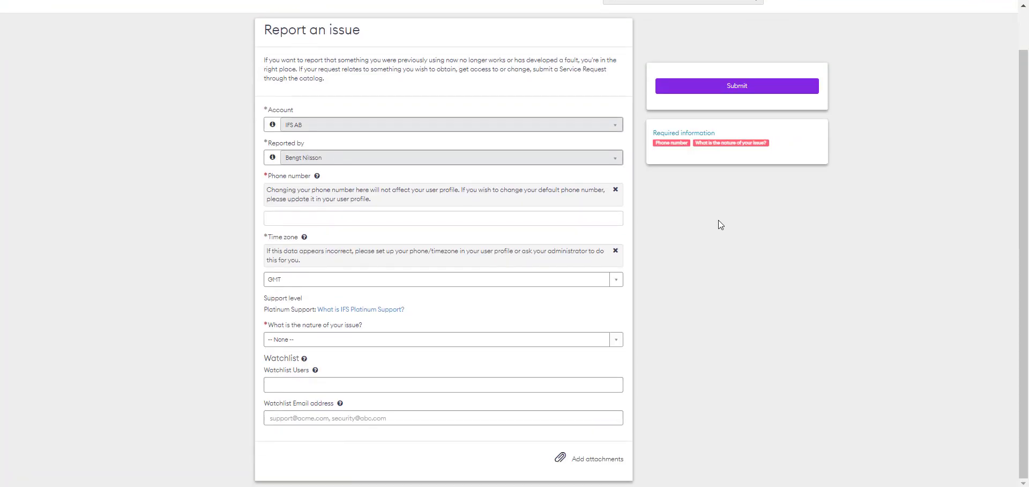
pyautogui.click(519, 345)
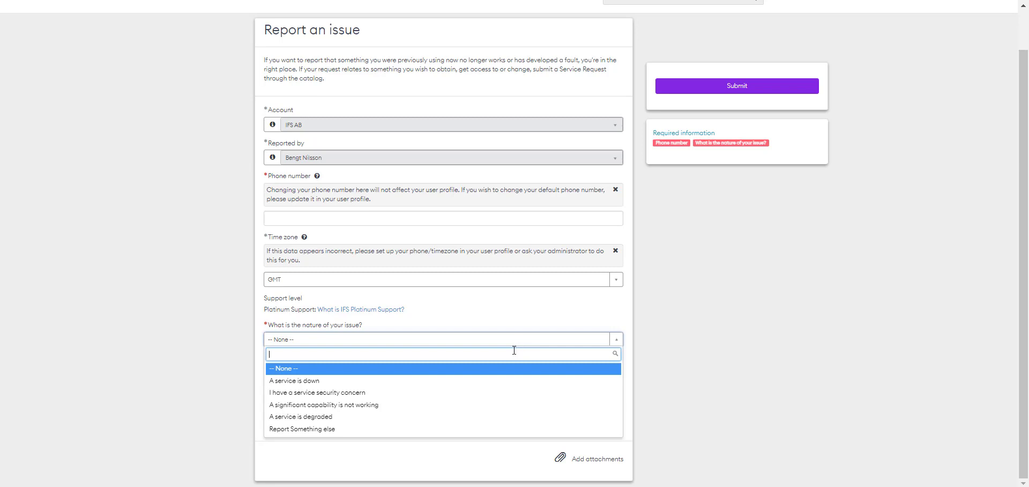
pyautogui.click(509, 405)
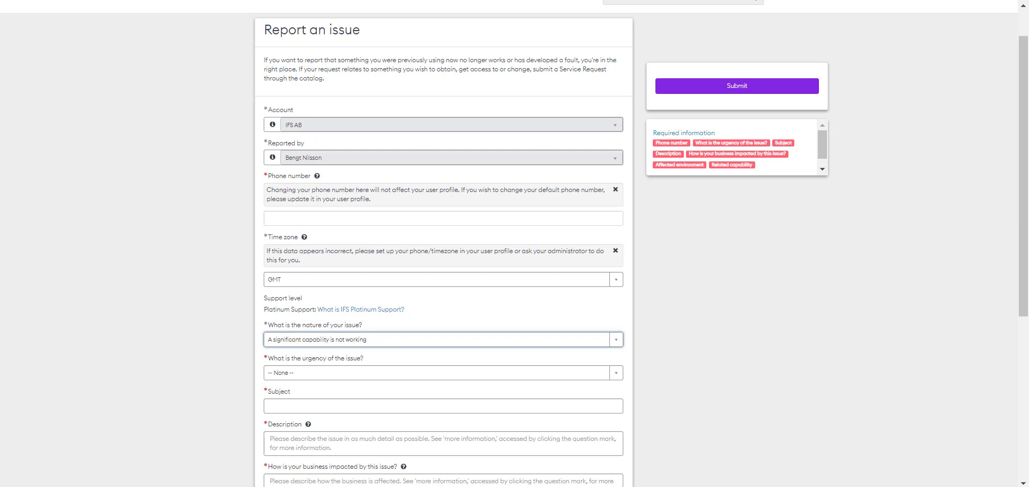
pyautogui.click(407, 214)
pyautogui.write('8008008000')
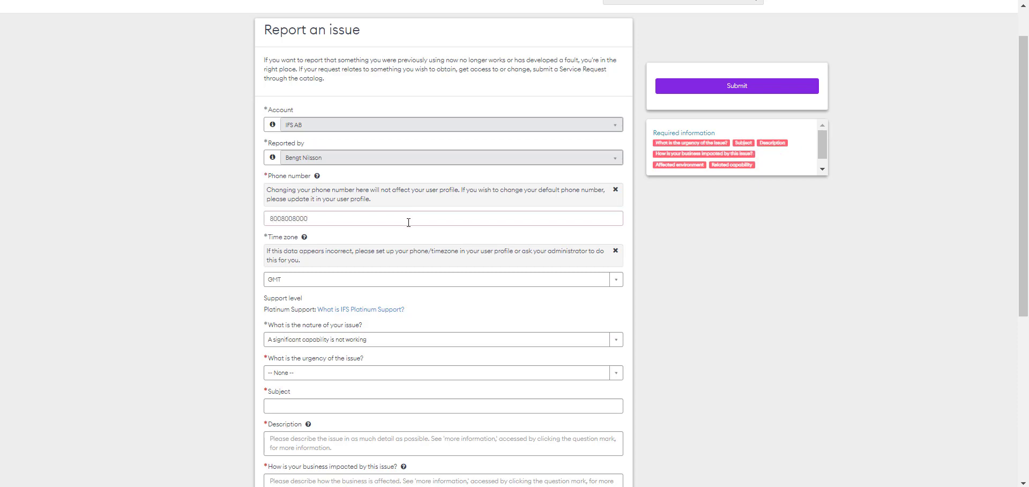
# - Set the urgency to Moderate - Needs attention soon
pyautogui.scroll(-5, 407, 217)
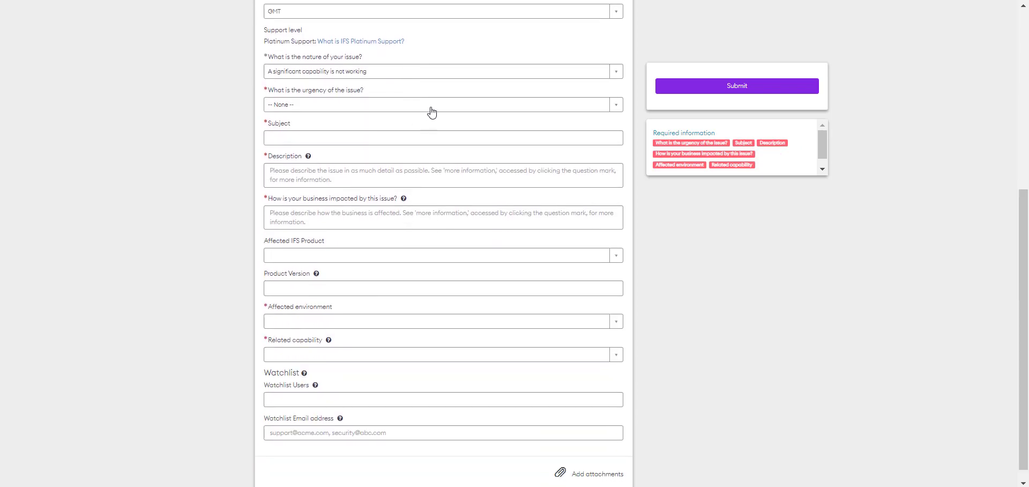
pyautogui.click(427, 105)
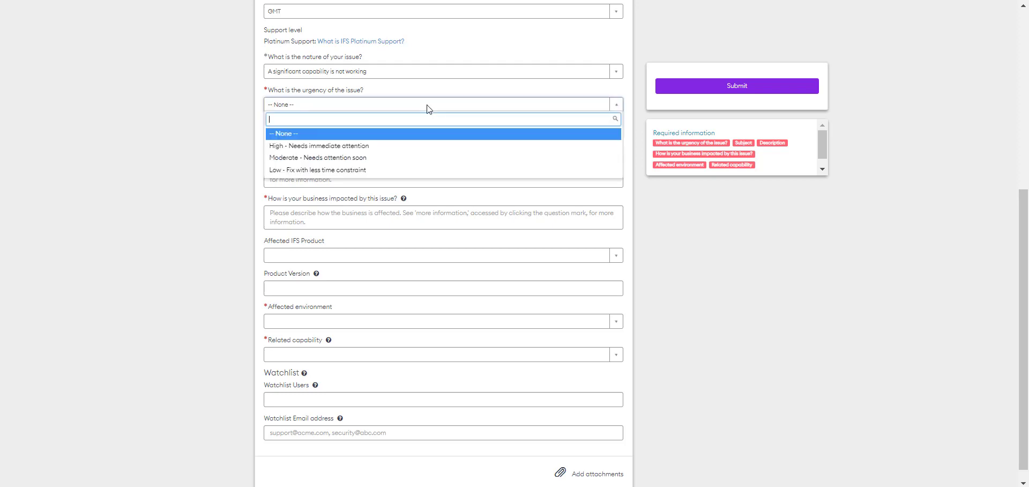
pyautogui.click(397, 157)
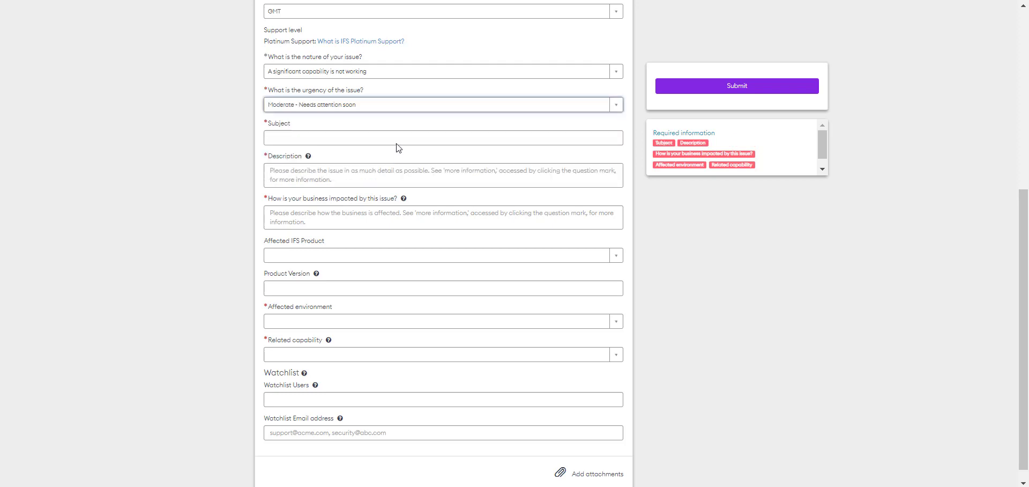
# - Enter subject 'Help', description 'Help please' and business impact 'Impacted'
pyautogui.click(386, 139)
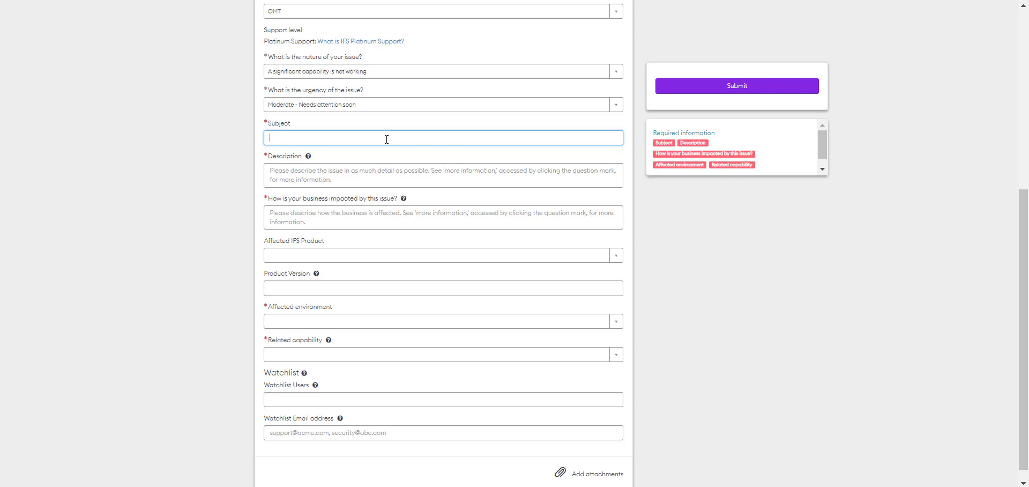
pyautogui.write('Help')
pyautogui.press('Tab')
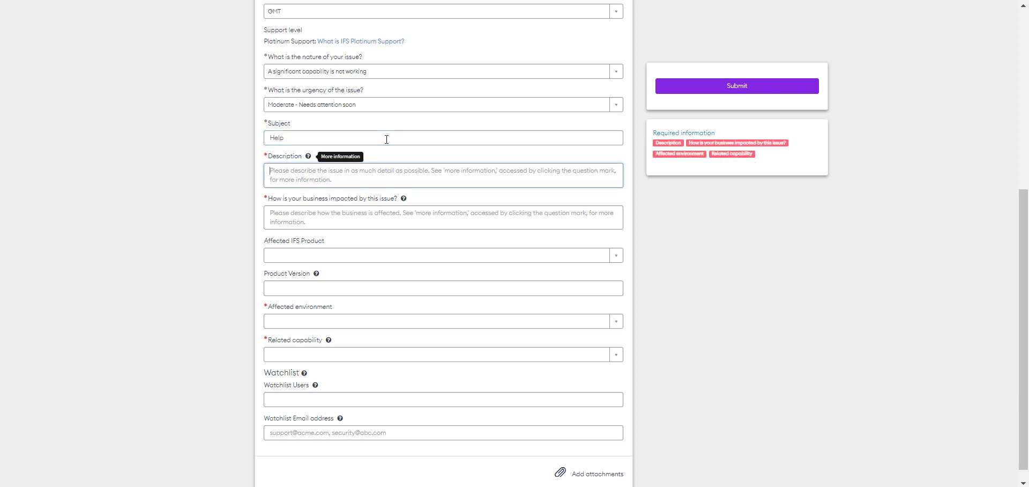
pyautogui.write('Help please')
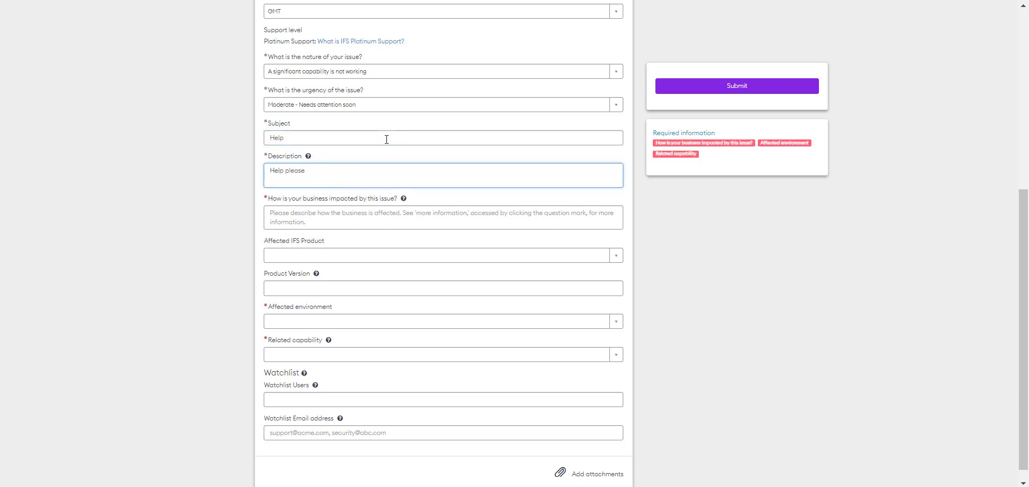
pyautogui.click(477, 212)
pyautogui.write('n/a')
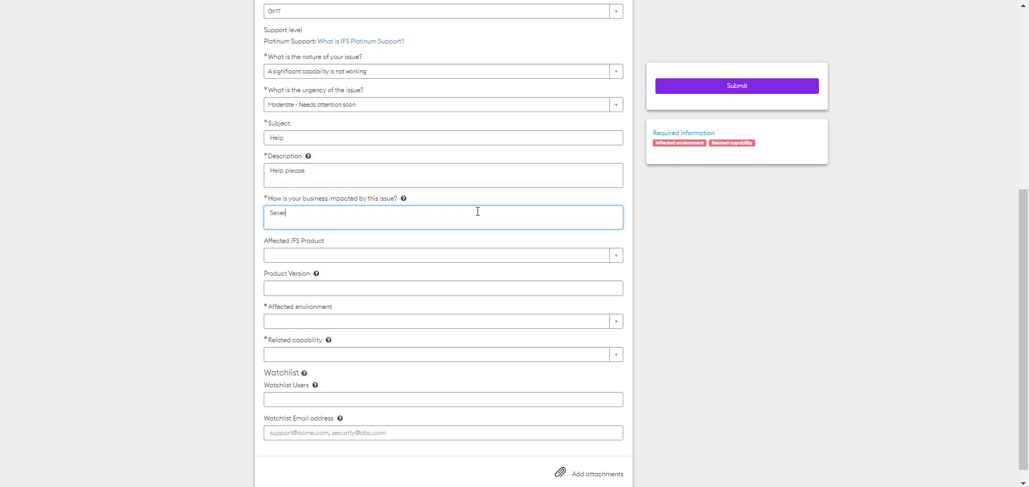
pyautogui.press('BackSpace')
pyautogui.press('BackSpace')
pyautogui.press('BackSpace')
pyautogui.write('Impacted')
# - Choose product IFS AB - IFS Cloud, environment THOR-Build Place, capability Cloud Services, sub-capability Automation & Self Service
pyautogui.click(618, 256)
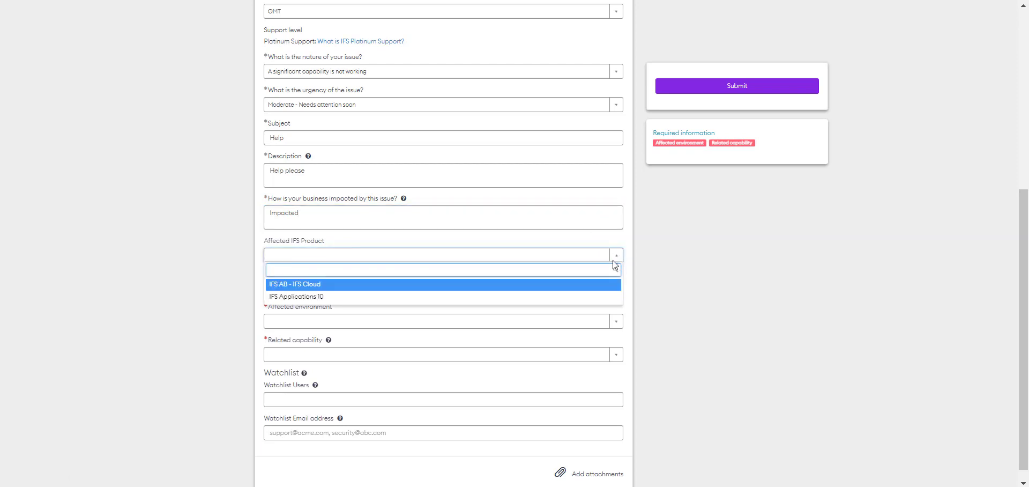
pyautogui.click(572, 285)
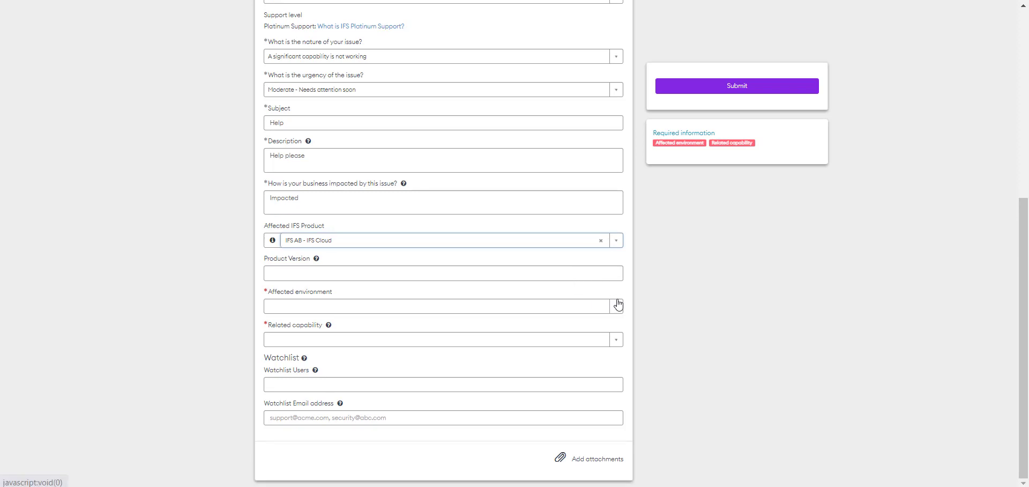
pyautogui.click(616, 305)
pyautogui.click(489, 337)
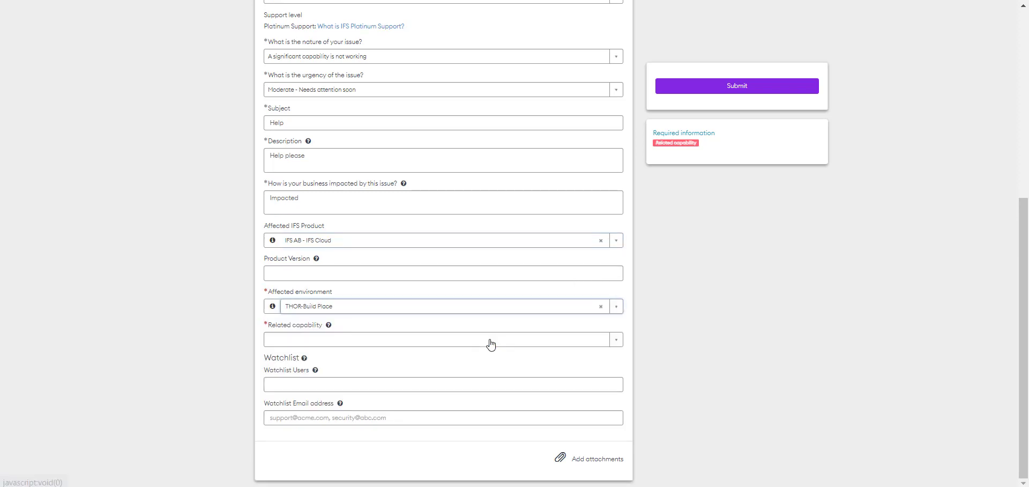
pyautogui.click(616, 339)
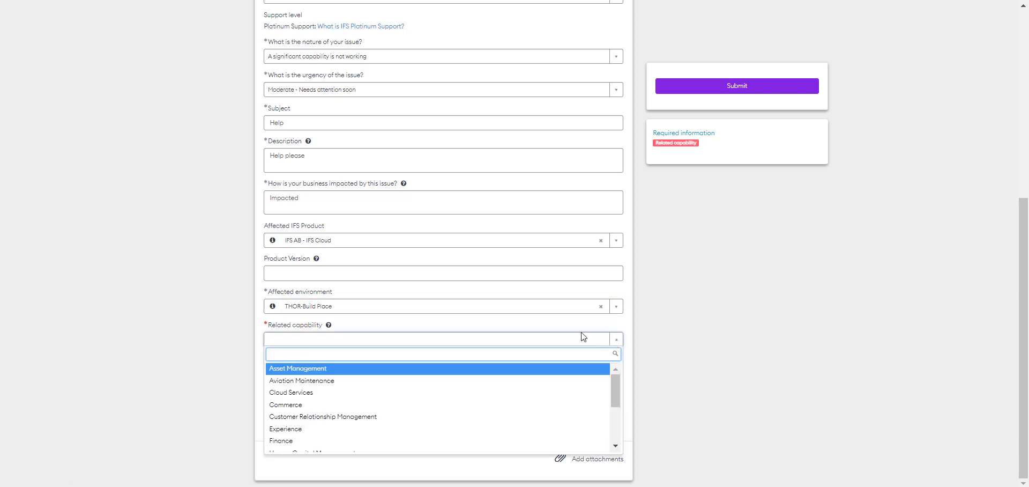
pyautogui.click(345, 395)
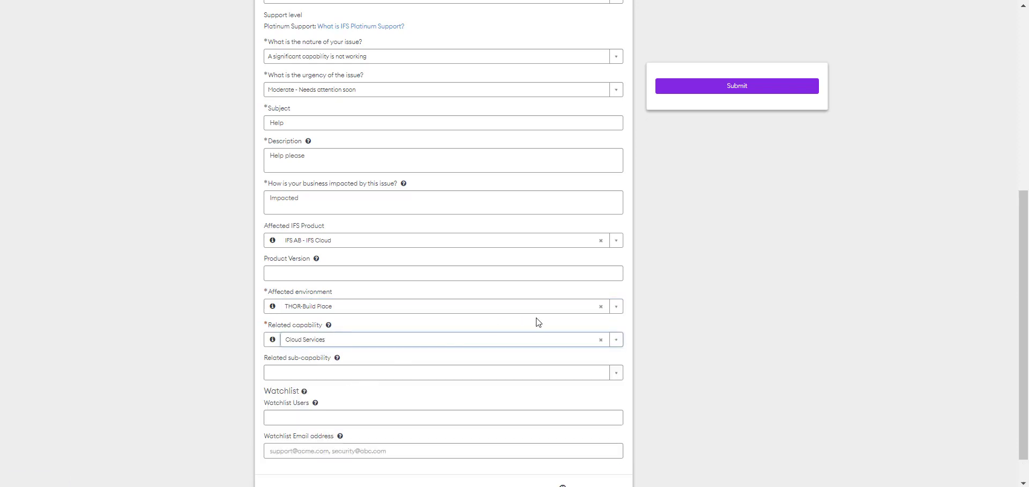
pyautogui.scroll(-1, 682, 296)
pyautogui.click(618, 341)
pyautogui.click(426, 398)
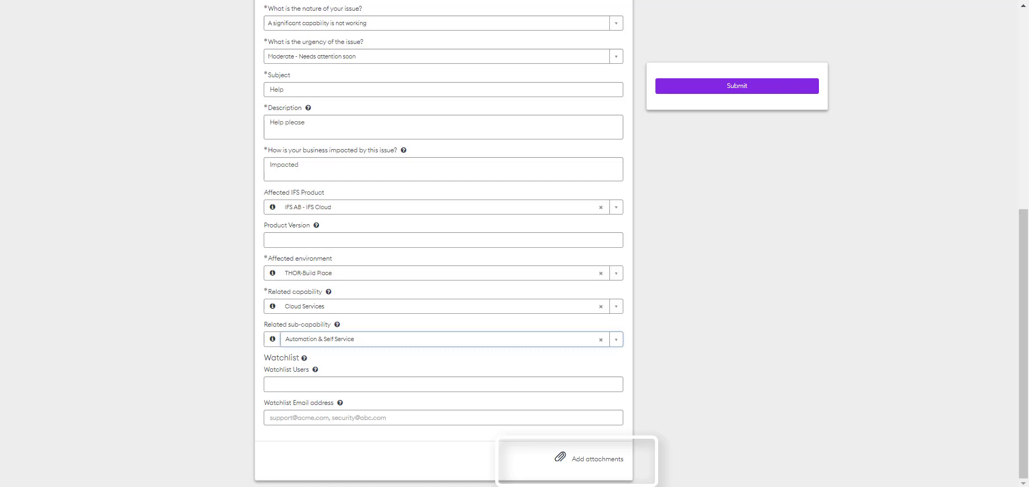
# - Submit the 'Help' issue so it appears as a priority 2 - High case
pyautogui.click(765, 85)
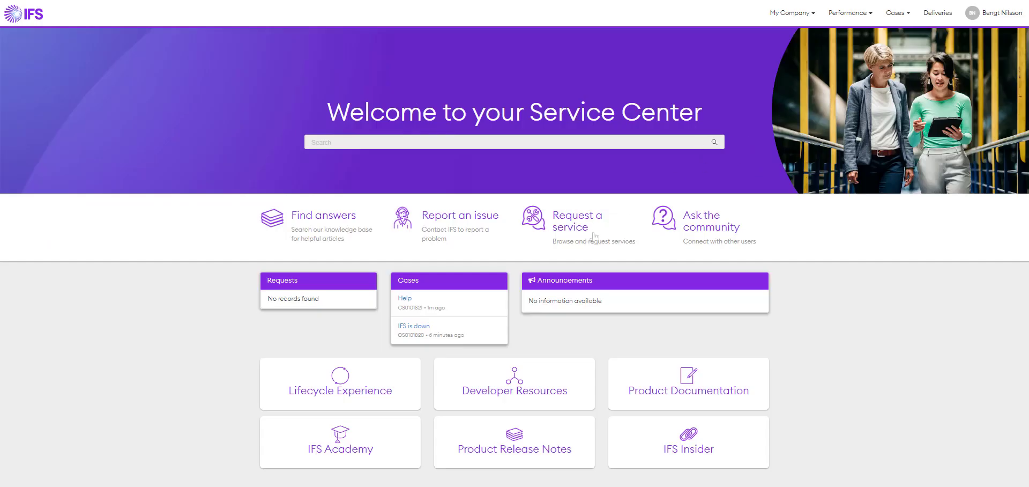
# - Start another issue form and set its nature to 'Report Something else'
pyautogui.click(459, 229)
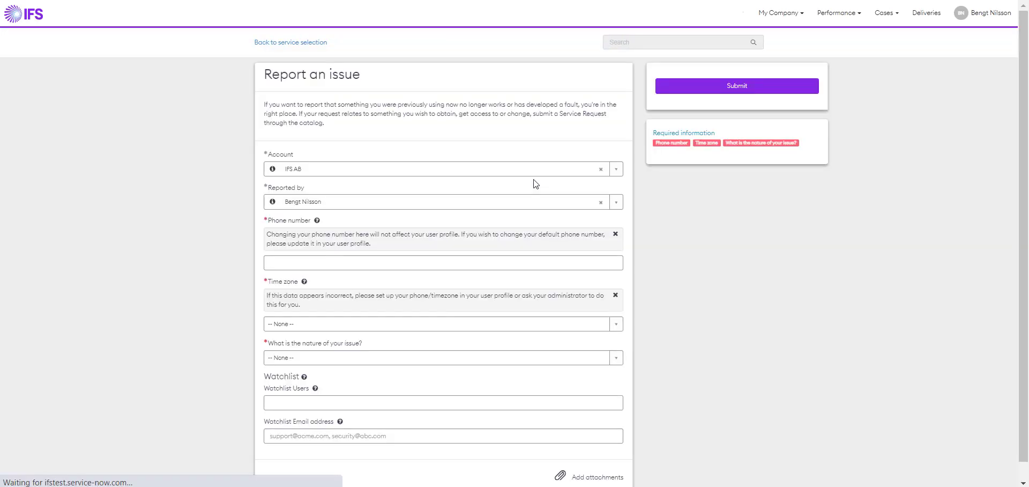
pyautogui.scroll(-1, 522, 222)
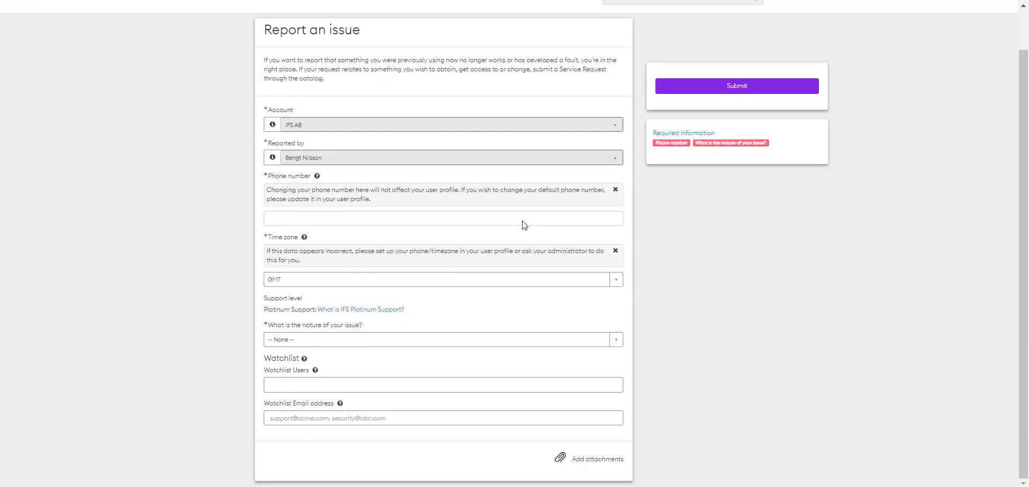
pyautogui.click(616, 339)
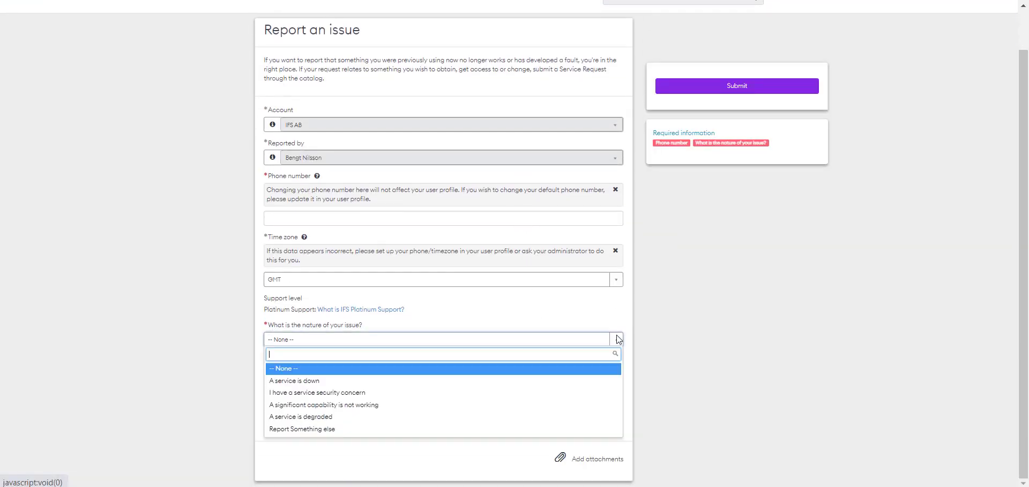
pyautogui.click(594, 428)
pyautogui.scroll(-3, 754, 353)
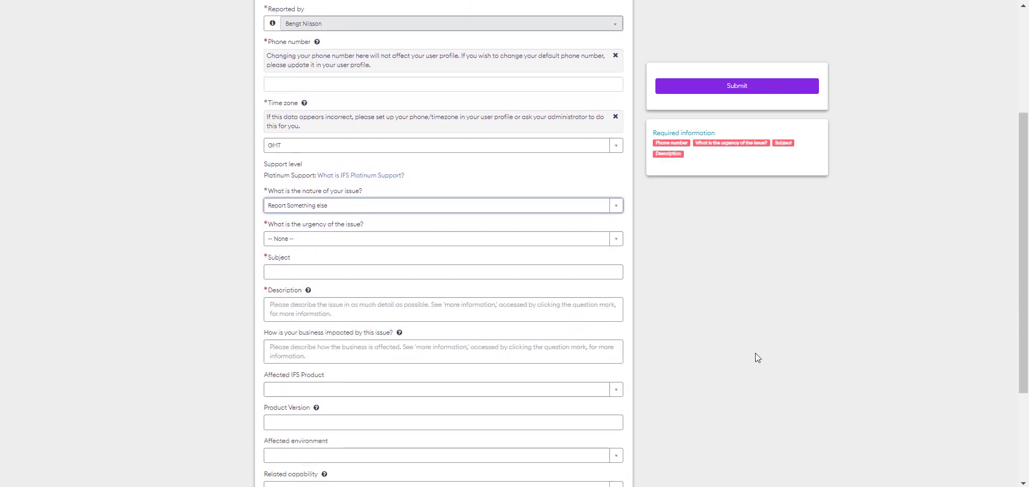
pyautogui.scroll(1, 755, 353)
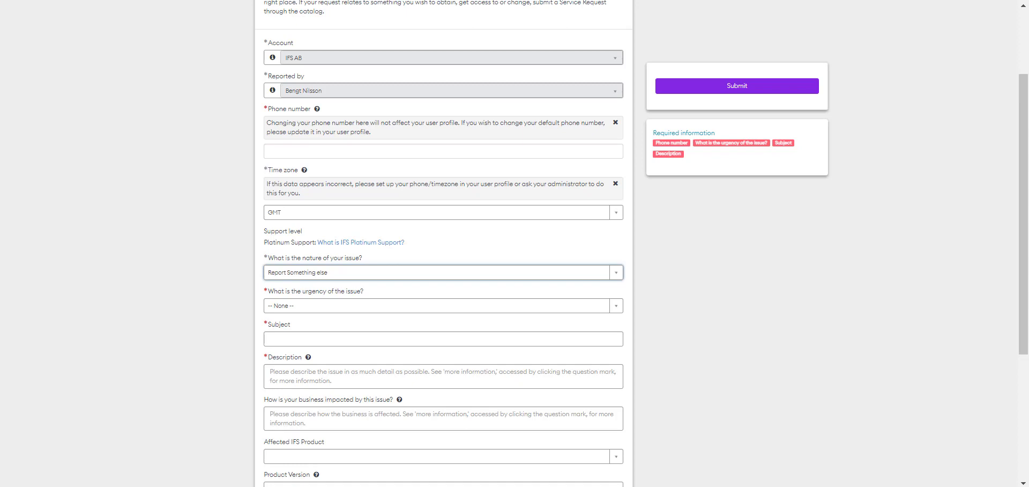
# - Enter the contact phone number and set urgency to Low - Fix with less time constraint
pyautogui.click(508, 154)
pyautogui.write('800')
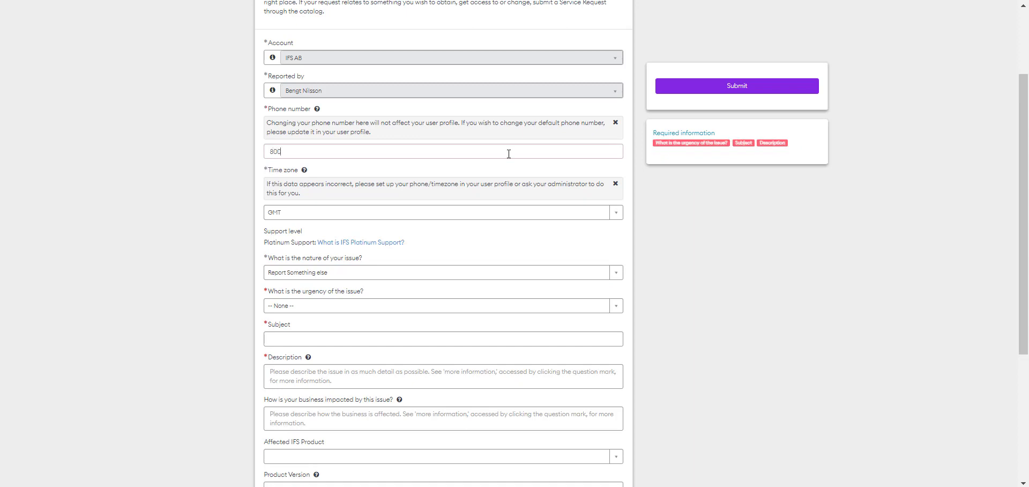
pyautogui.write(' 800 8000')
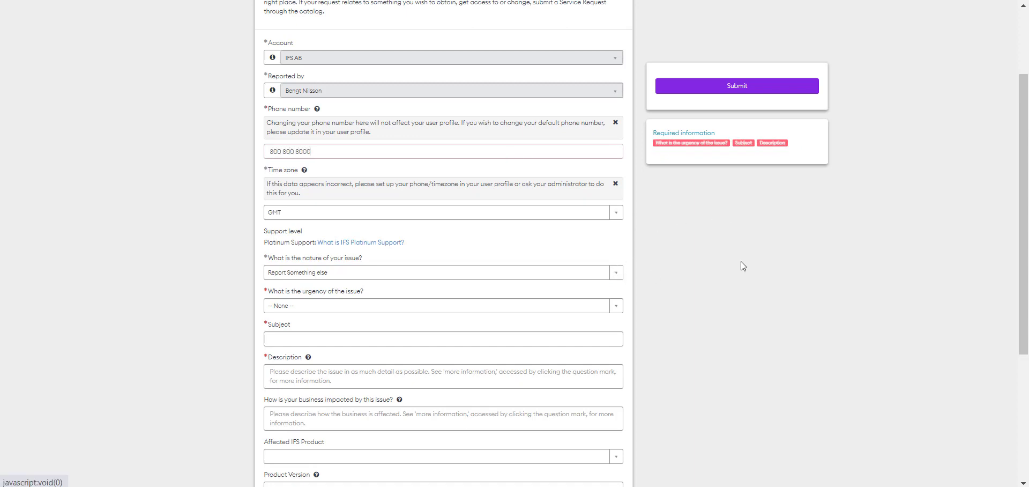
pyautogui.click(617, 308)
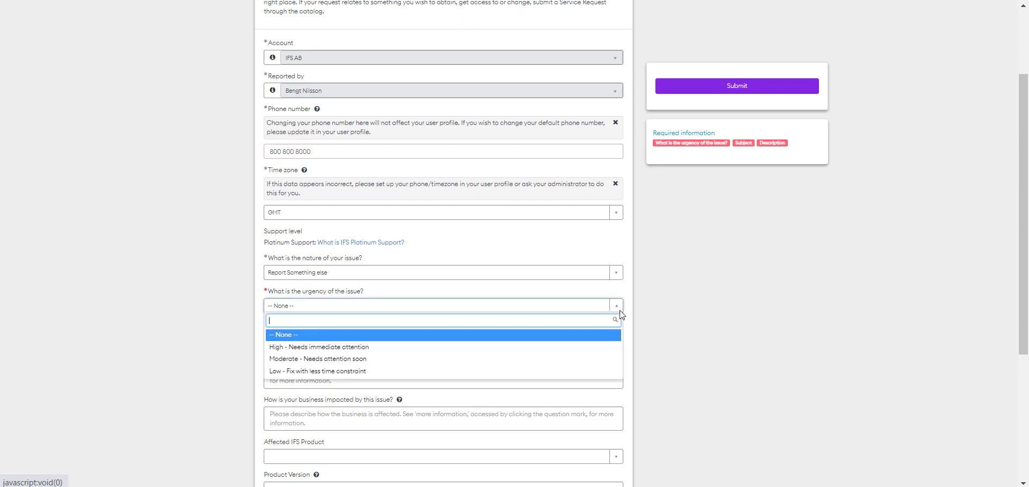
pyautogui.click(565, 368)
pyautogui.scroll(-4, 646, 339)
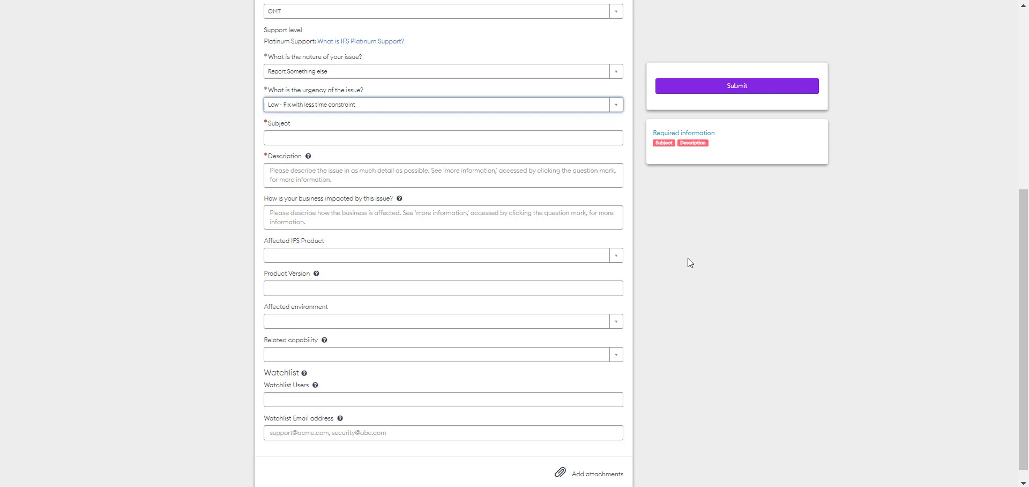
# - Enter subject 'Additional Help', description 'Help Please' and business impact 'Moderately'
pyautogui.click(458, 136)
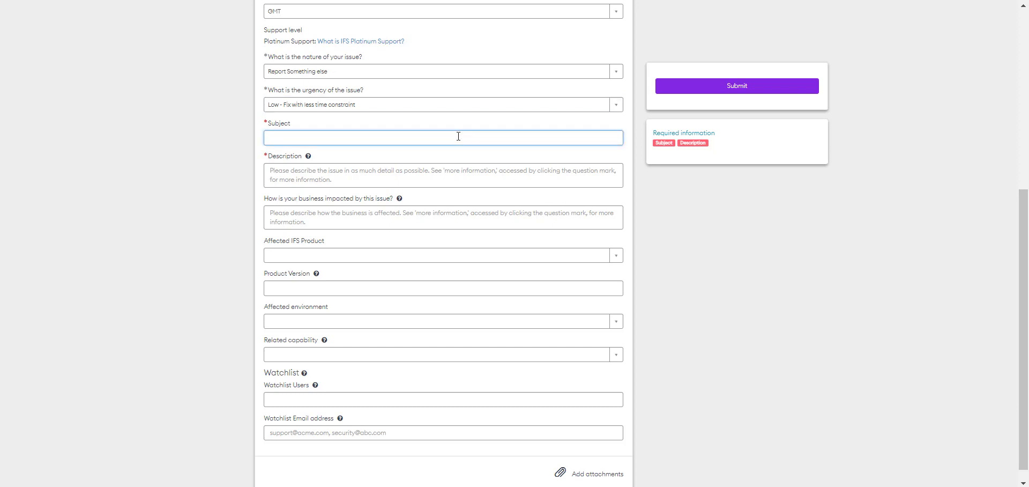
pyautogui.write('Additional Help')
pyautogui.press('Tab')
pyautogui.press('Tab')
pyautogui.write('Help Ple')
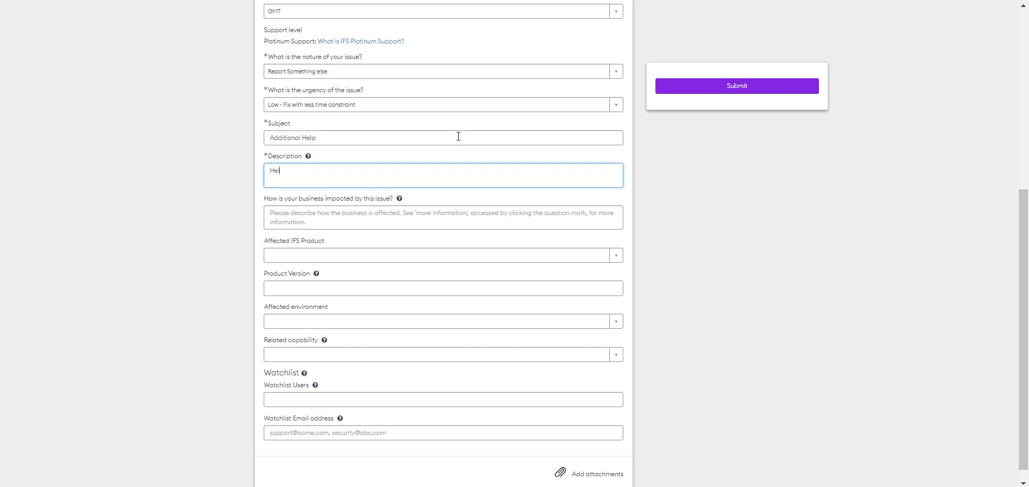
pyautogui.write('ase')
pyautogui.click(452, 221)
pyautogui.write('Moderately')
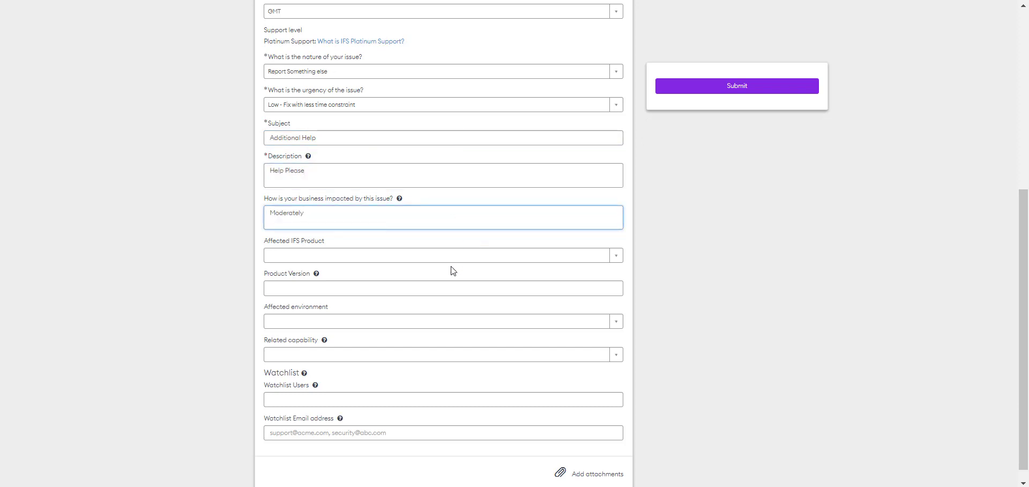
pyautogui.click(452, 268)
# - Choose IFS AB - IFS Cloud, THOR-CLD-STG, Cloud Services and Cloud Platform Patching & Maintenance
pyautogui.click(608, 264)
pyautogui.click(439, 286)
pyautogui.click(612, 326)
pyautogui.click(466, 382)
pyautogui.click(600, 357)
pyautogui.click(440, 415)
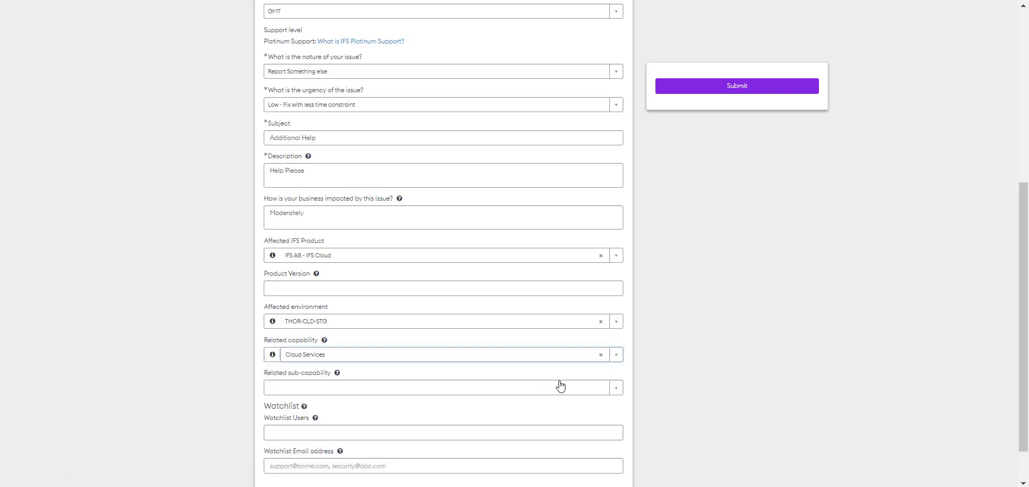
pyautogui.click(604, 390)
pyautogui.click(409, 357)
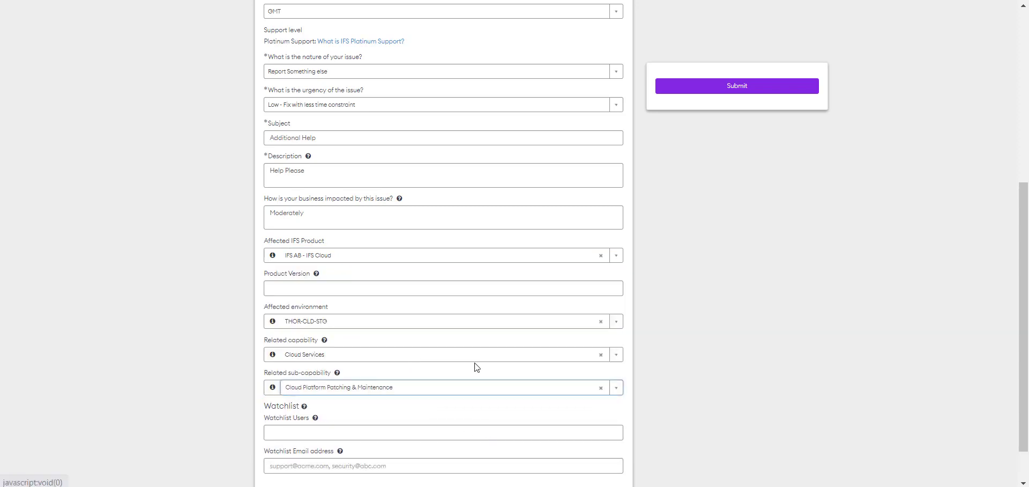
pyautogui.scroll(-1, 971, 325)
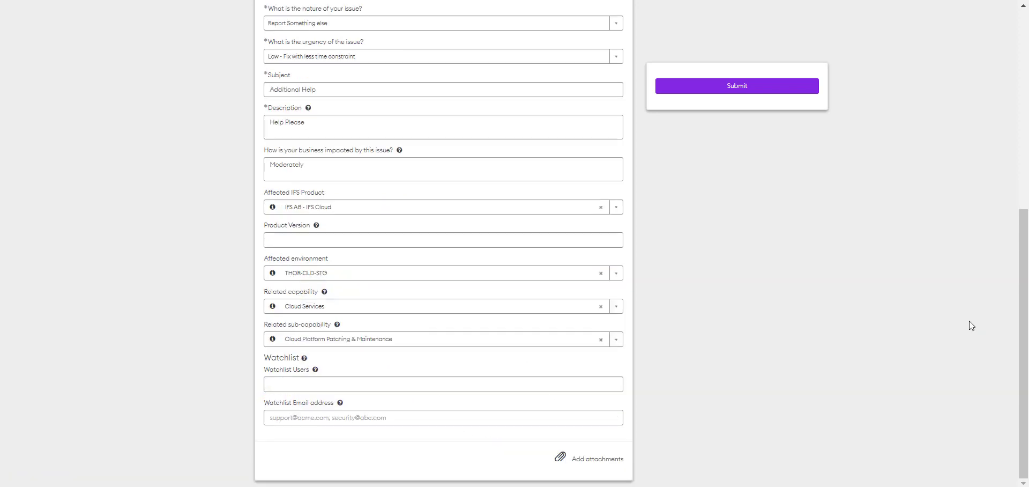
# - Submit the 'Additional Help' issue as a priority 5 - Planning case
pyautogui.click(779, 86)
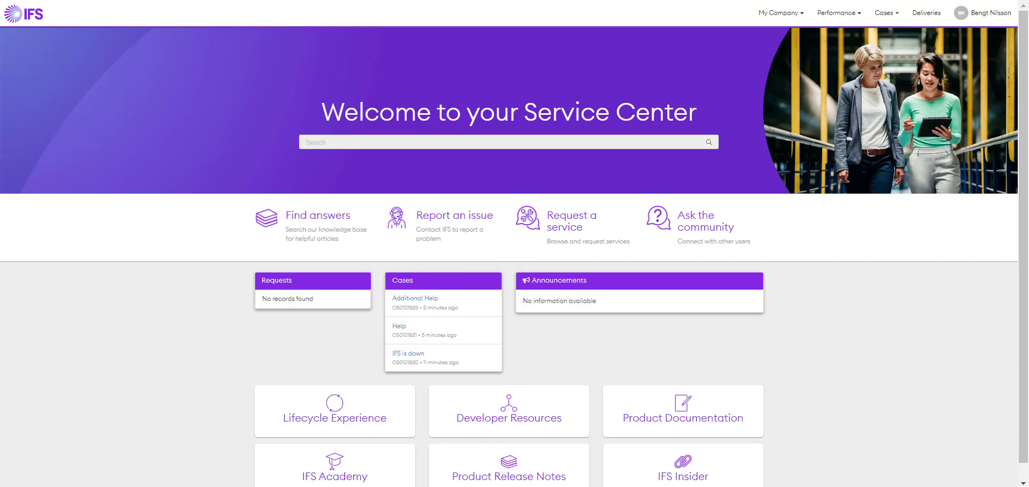
pyautogui.click(884, 15)
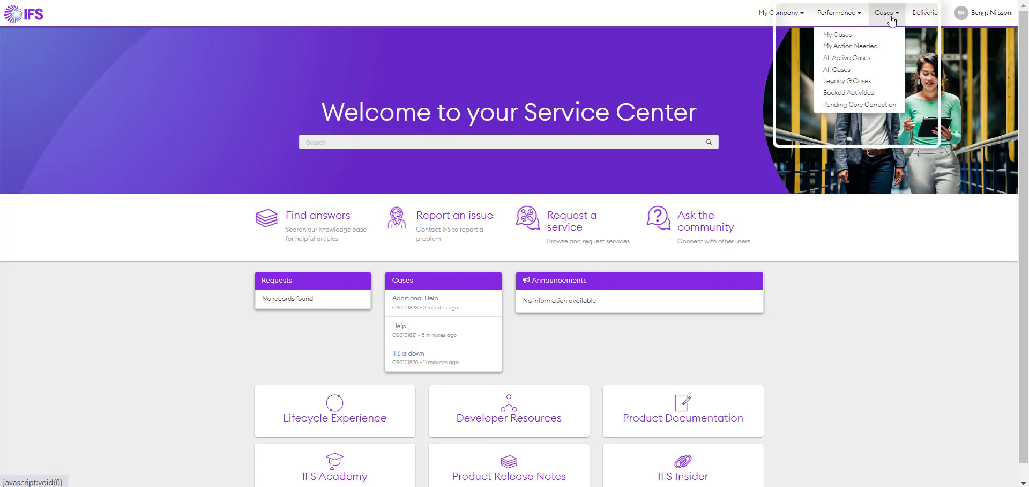
pyautogui.click(873, 58)
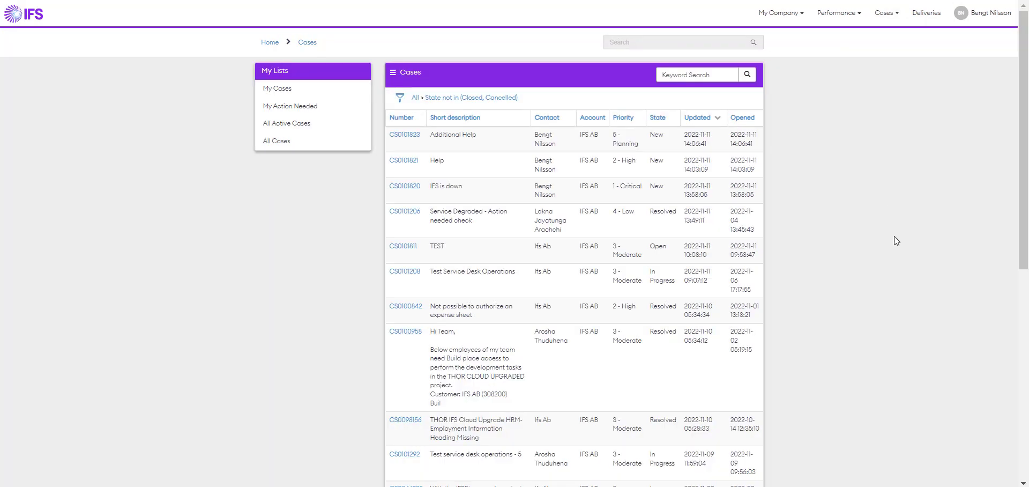
pyautogui.click(400, 98)
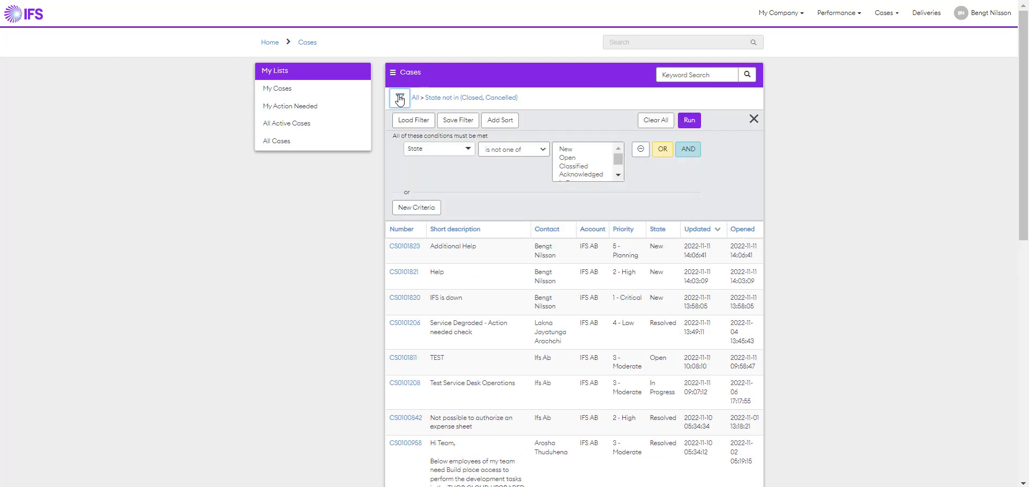